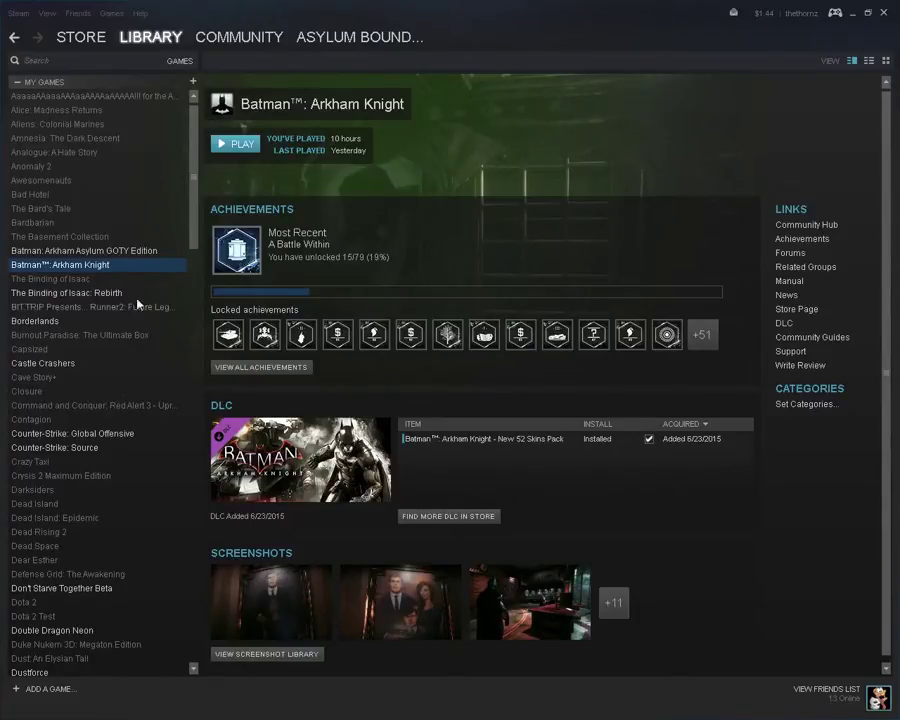
# Step: Browse Batman: Arkham Knight's local files from its properties and open the BMGame\Config folder
pyautogui.rightClick(77, 268)
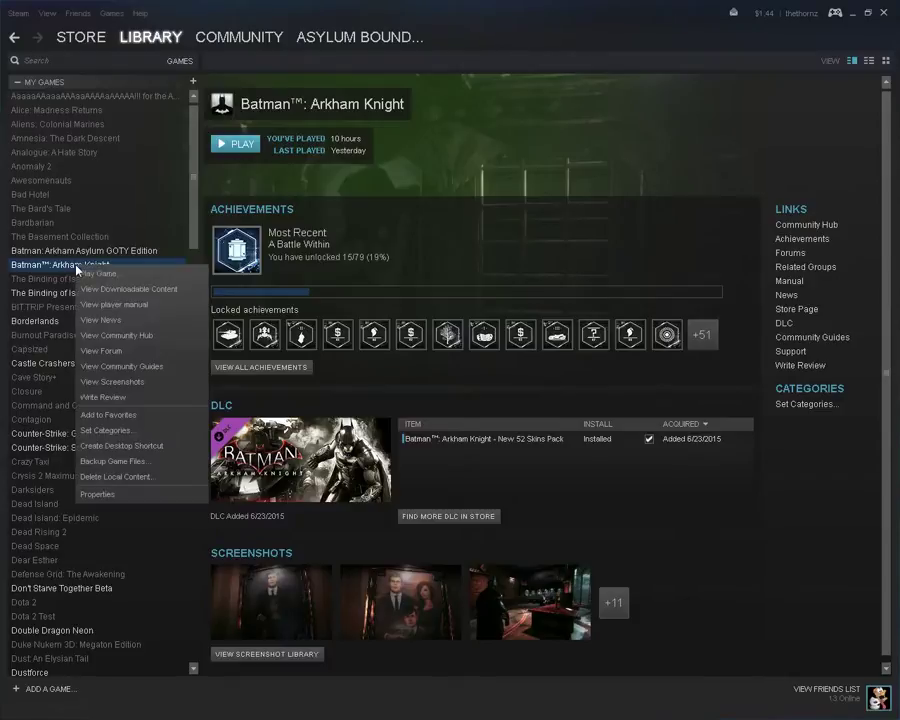
pyautogui.click(98, 495)
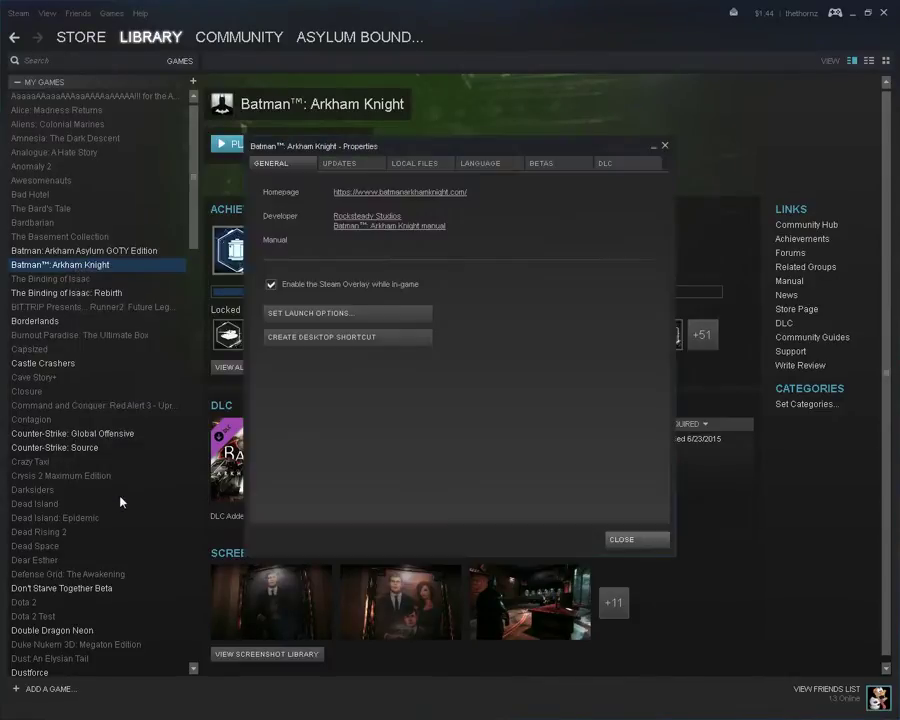
pyautogui.click(416, 166)
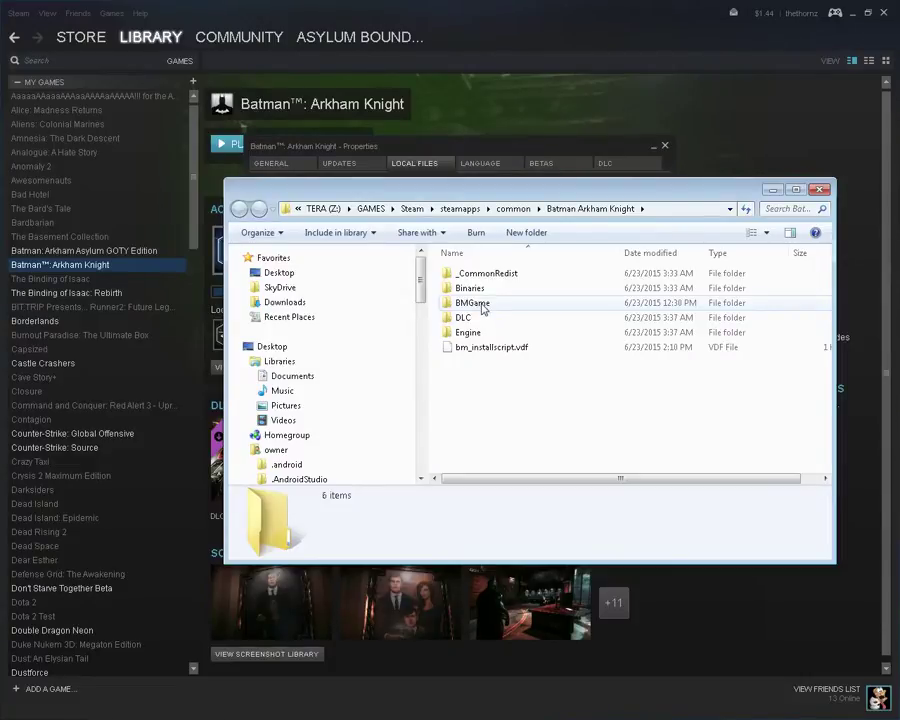
pyautogui.doubleClick(483, 310)
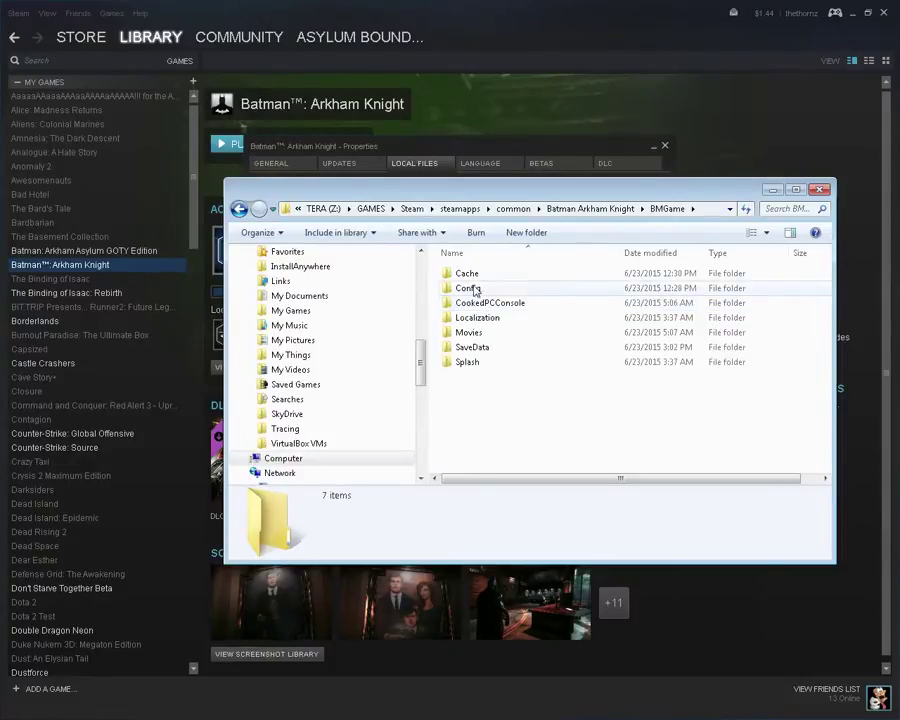
pyautogui.doubleClick(475, 292)
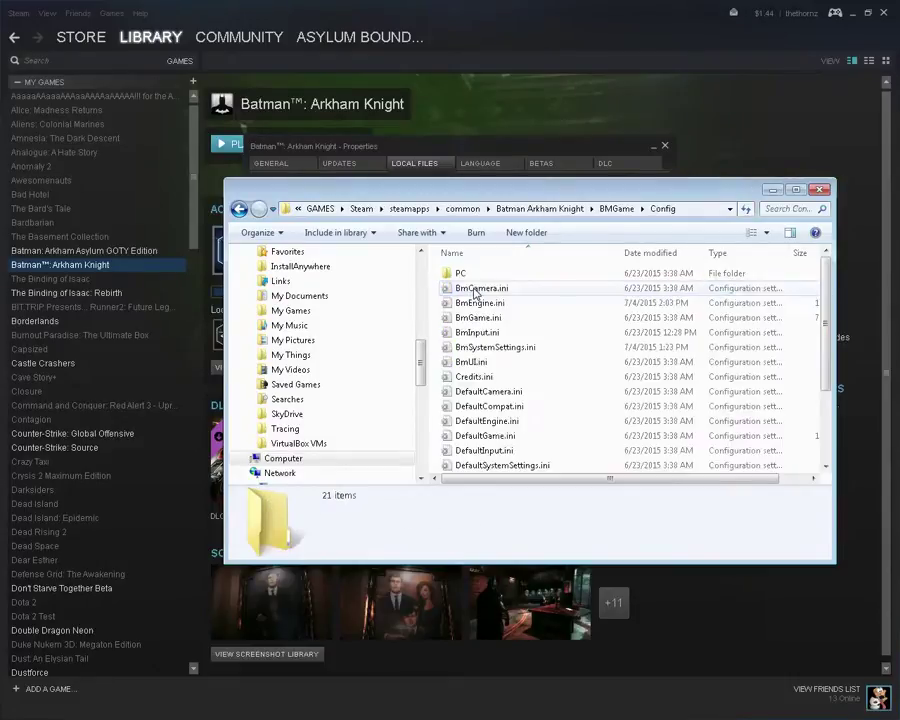
# Step: Open BmSystemSettings.ini from the Config folder in Notepad
pyautogui.scroll(-1, 472, 320)
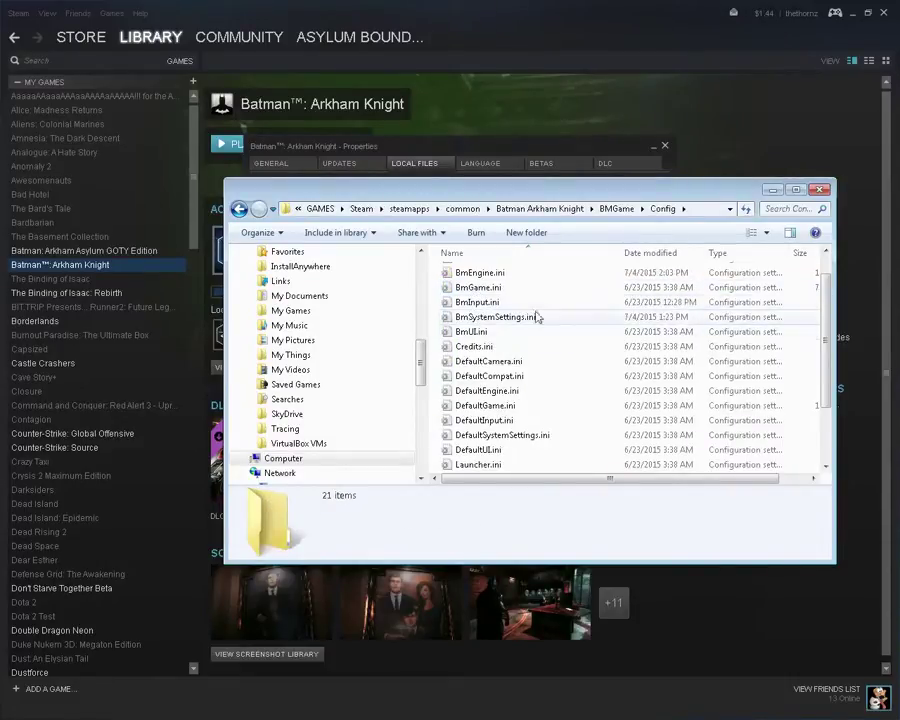
pyautogui.scroll(1, 505, 345)
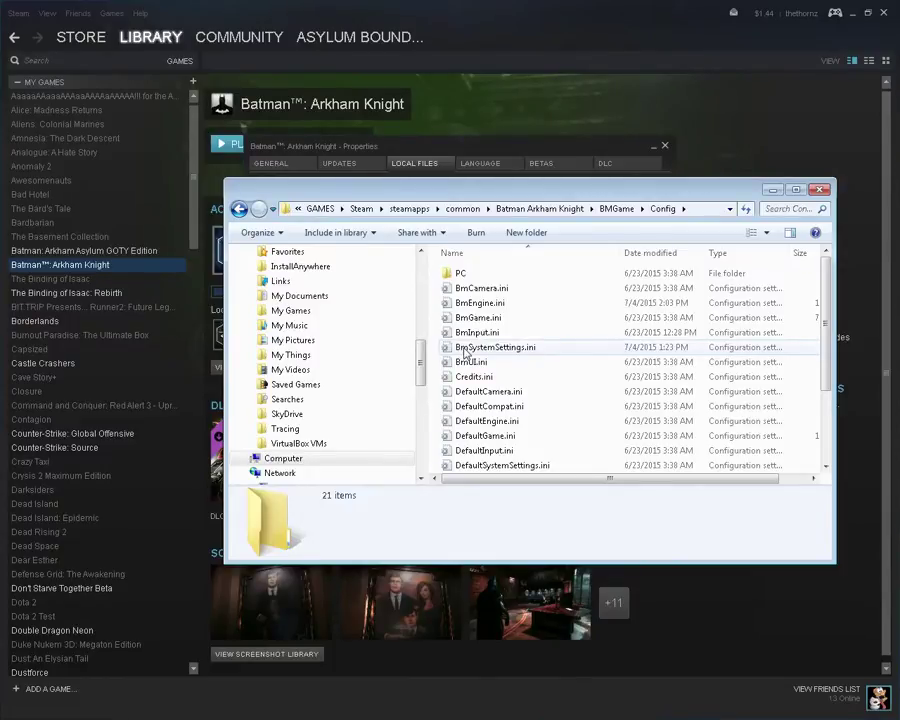
pyautogui.rightClick(464, 350)
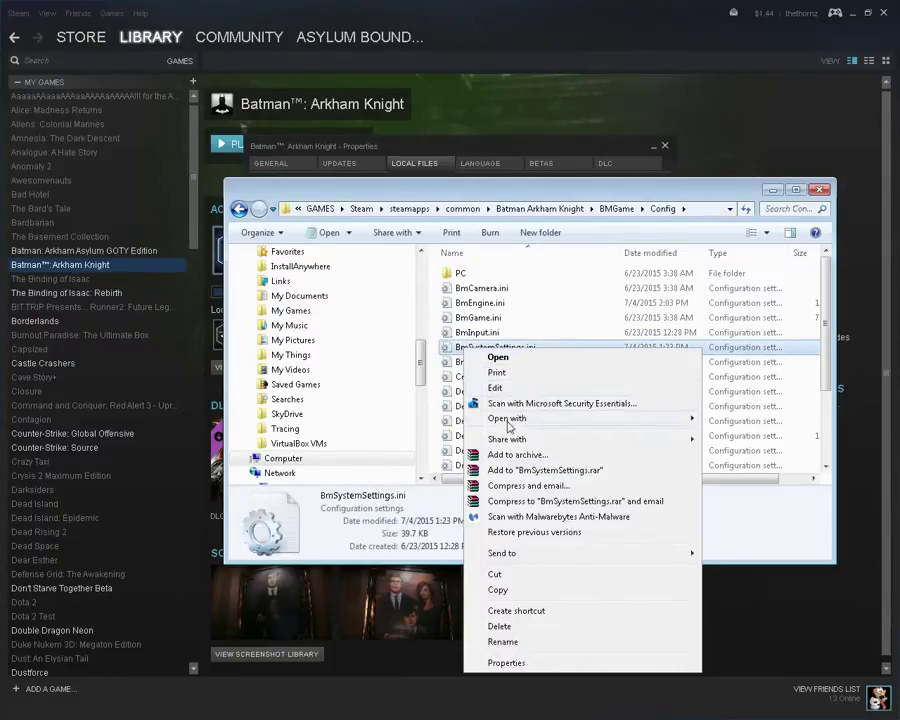
pyautogui.moveTo(508, 422)
pyautogui.click(737, 419)
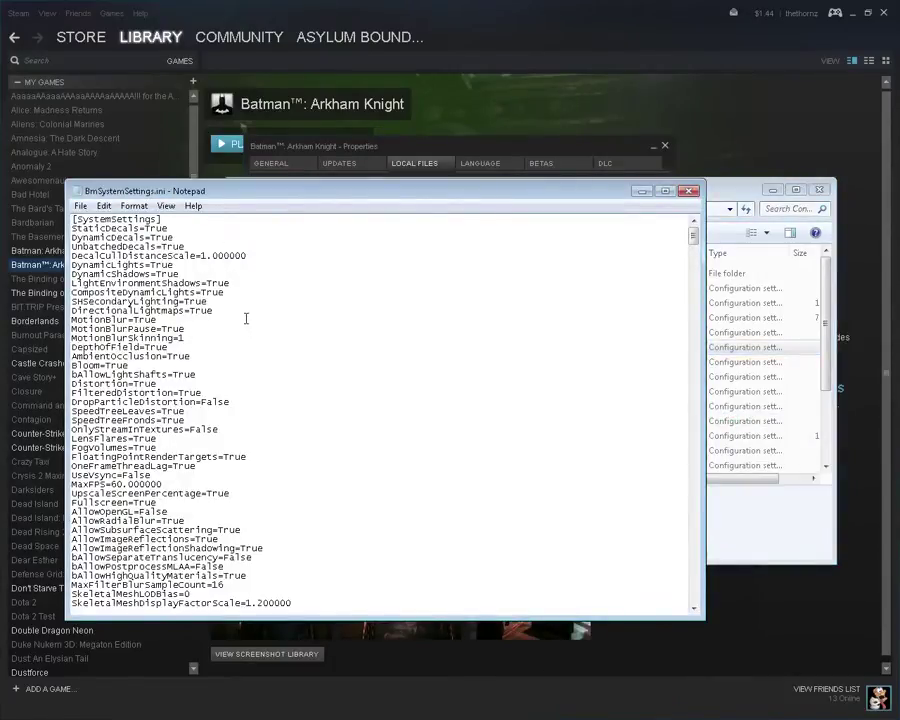
# Step: Search the settings file for "fps" and place the text cursor in the MaxFPS value
pyautogui.scroll(-9, 217, 301)
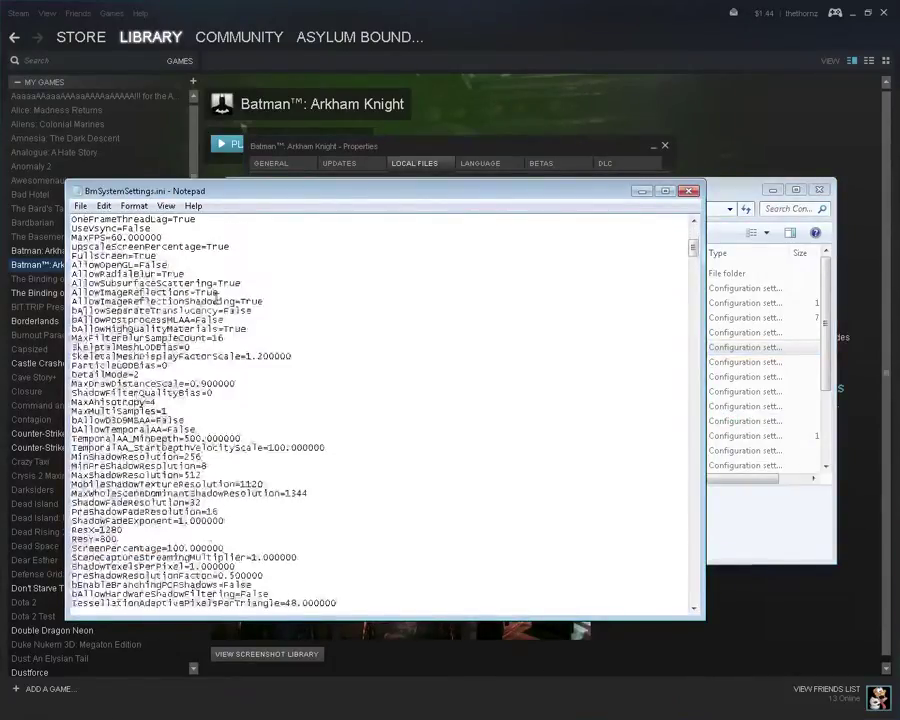
pyautogui.scroll(-10, 217, 296)
pyautogui.scroll(8, 183, 503)
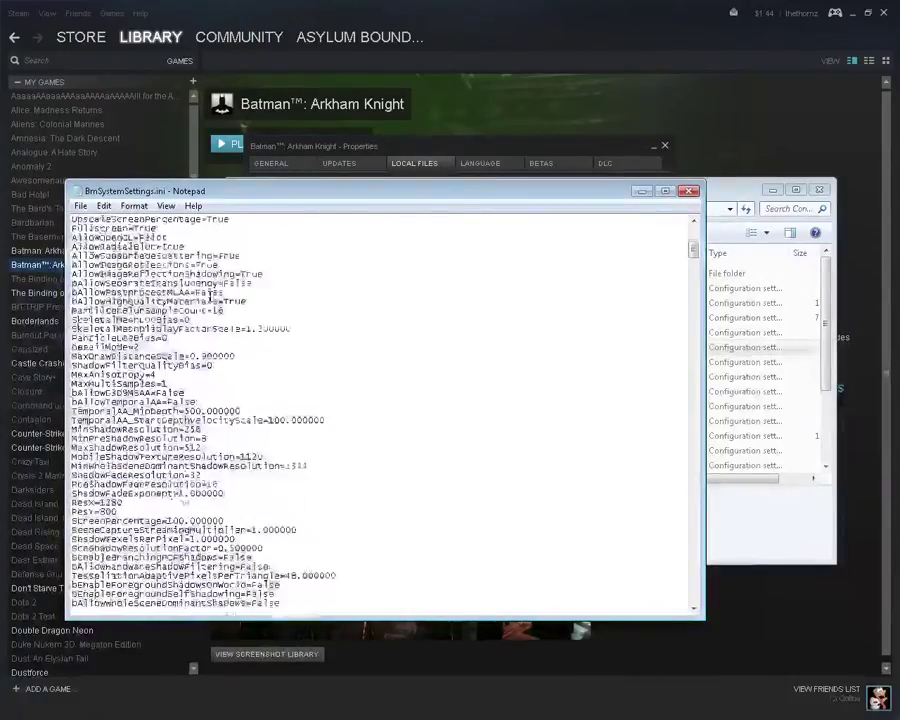
pyautogui.scroll(10, 185, 500)
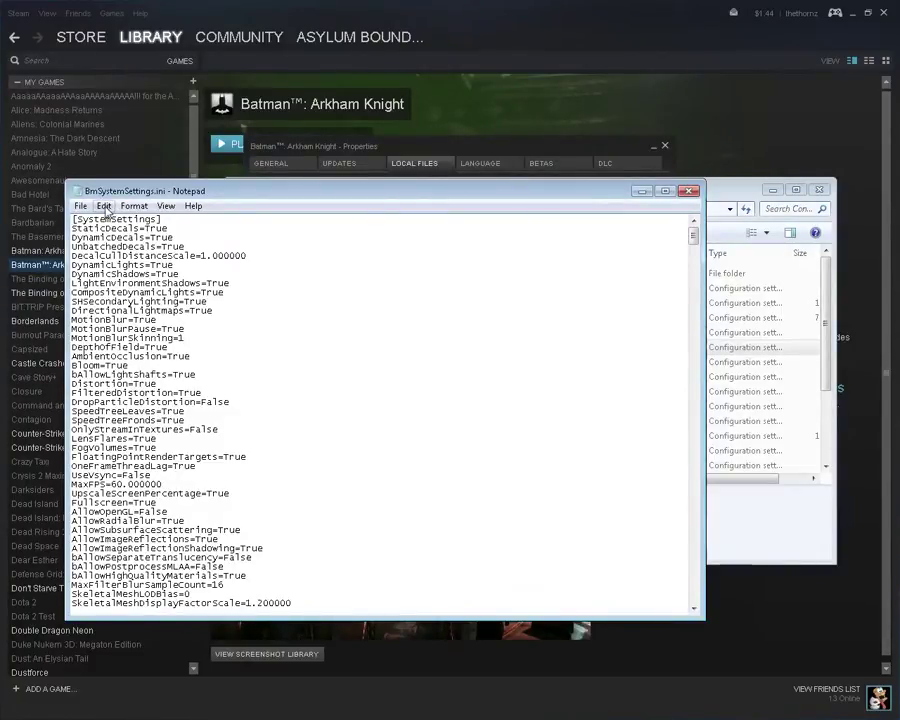
pyautogui.click(105, 206)
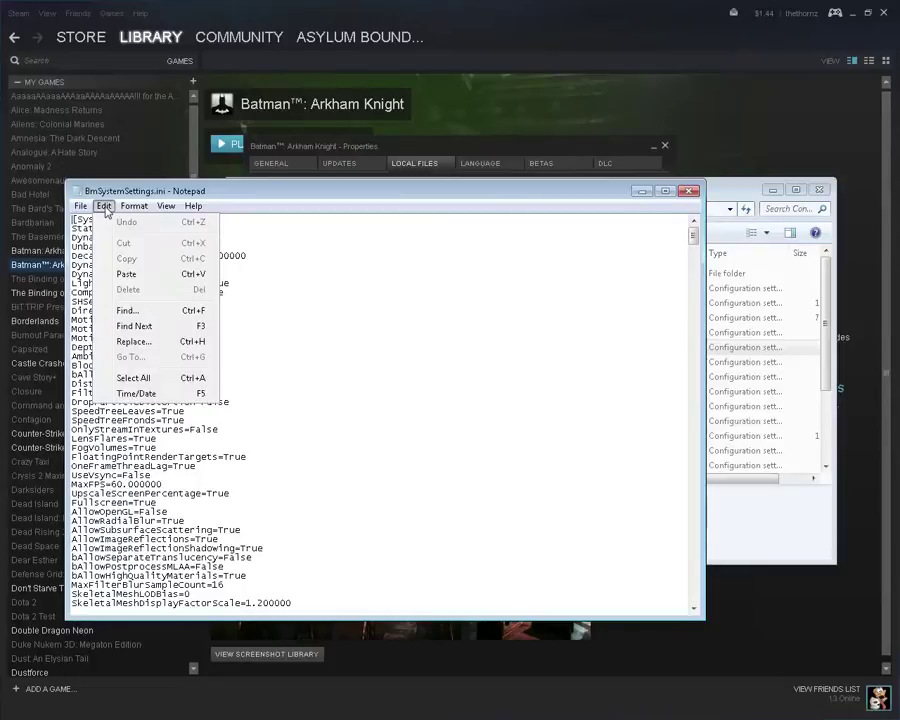
pyautogui.click(140, 313)
pyautogui.write('fps')
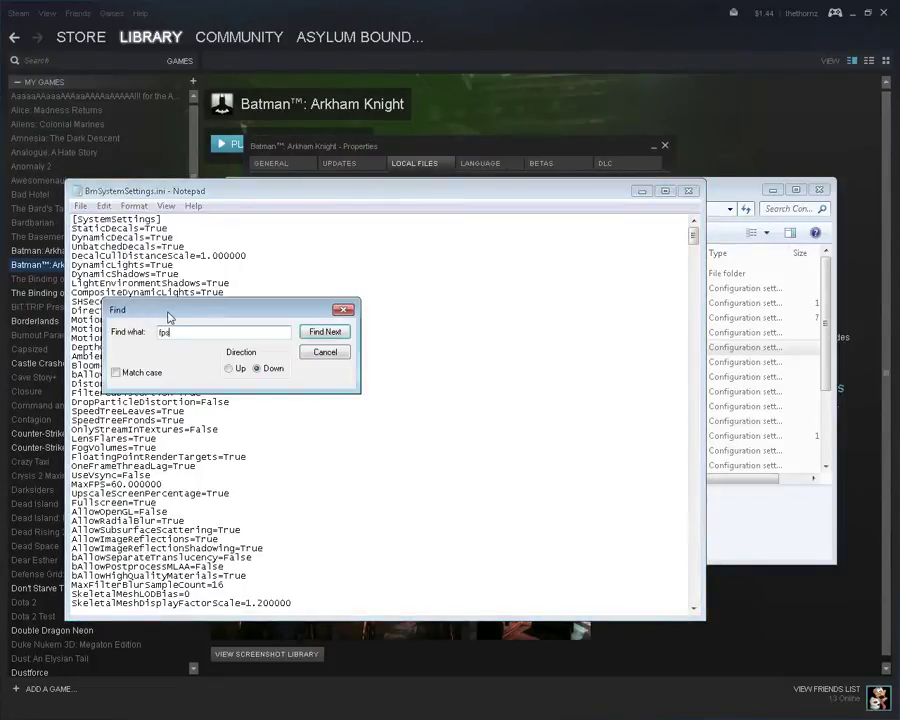
pyautogui.click(318, 337)
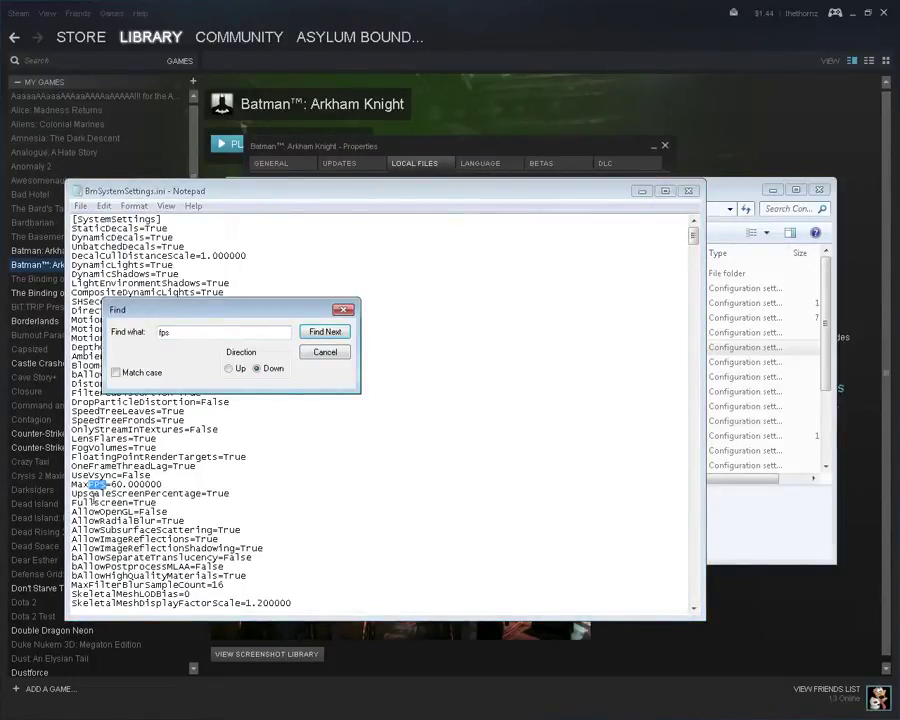
pyautogui.click(109, 484)
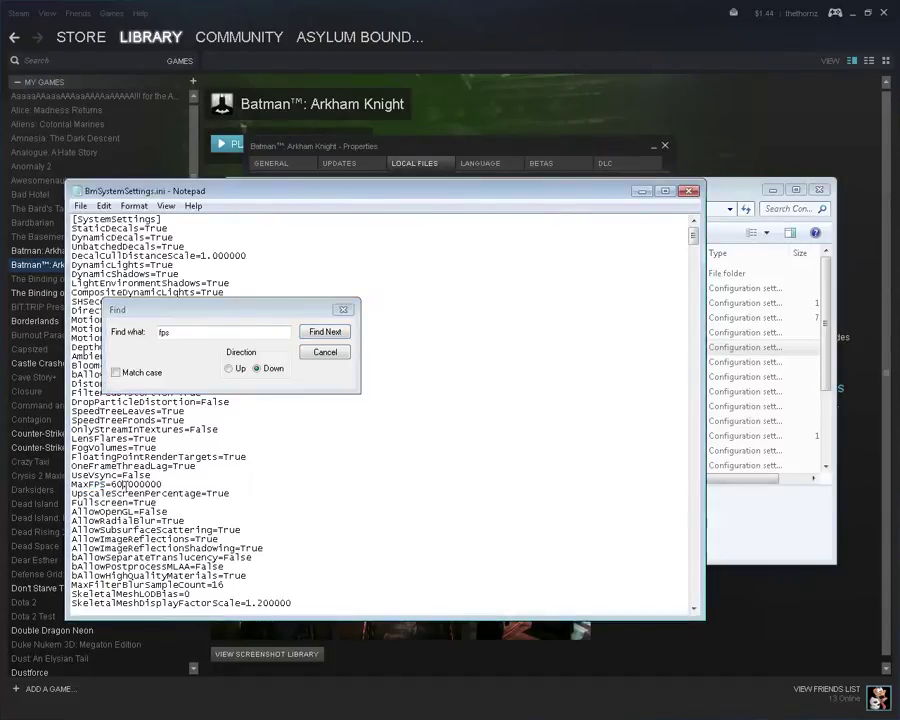
pyautogui.click(343, 310)
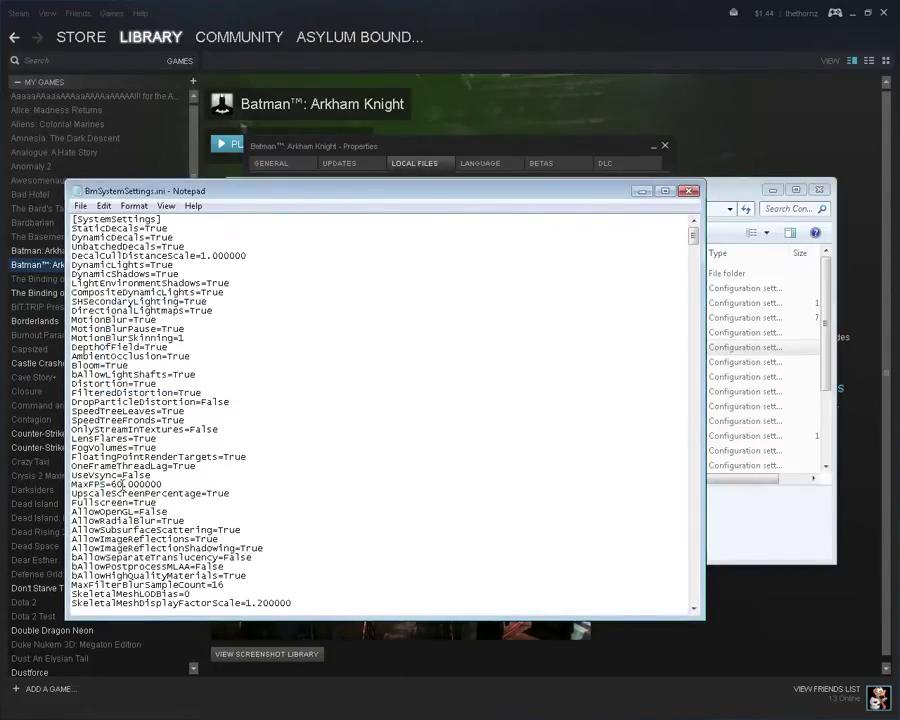
# Step: Set MaxFPS to 120.000000 in BmSystemSettings.ini
pyautogui.press('BackSpace')
pyautogui.write('3')
pyautogui.press('BackSpace')
pyautogui.press('Delete')
pyautogui.write('120')
# Step: Search for "ballowd3d9msaa" and set bAllowD3D9MSAA to true
pyautogui.scroll(-1, 150, 300)
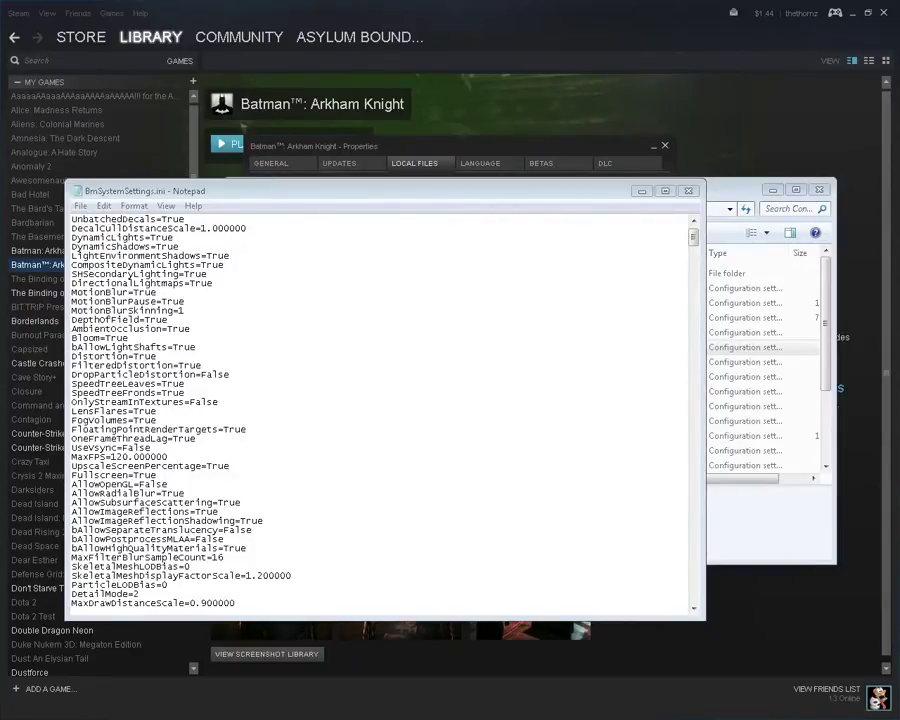
pyautogui.click(105, 206)
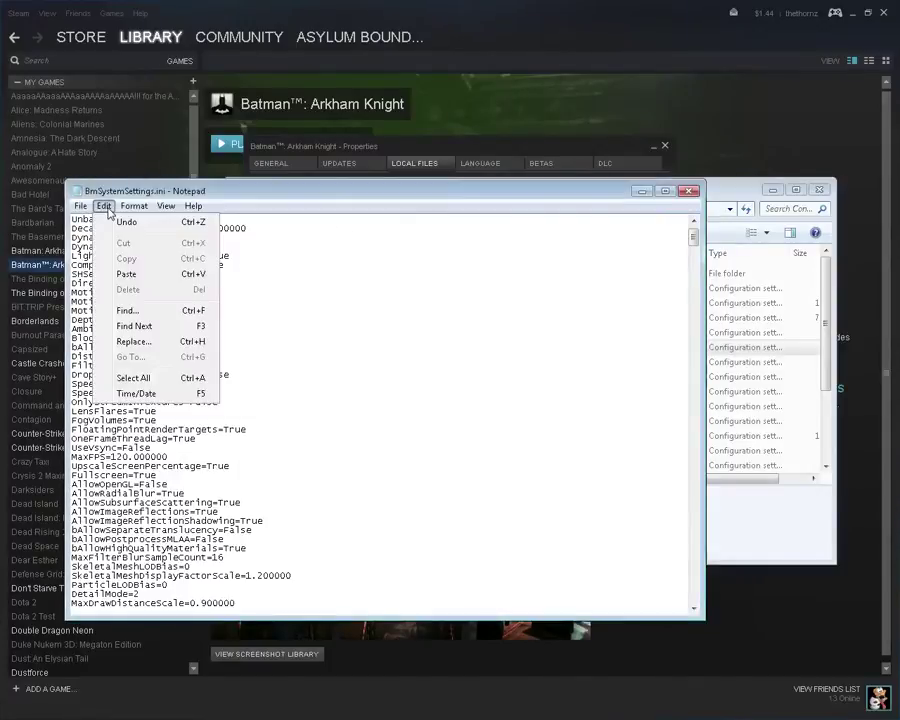
pyautogui.click(155, 318)
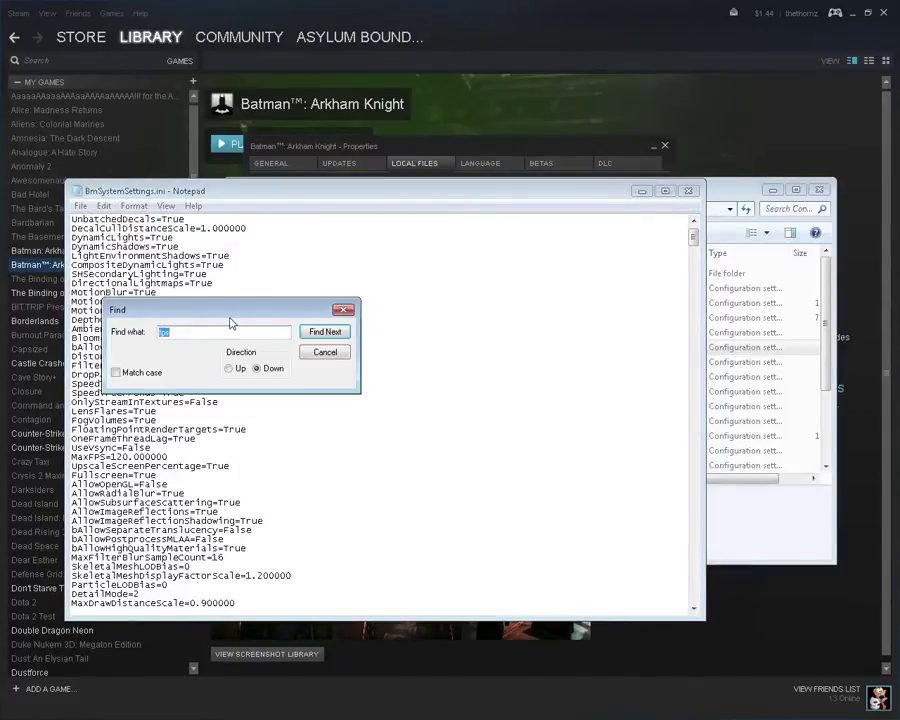
pyautogui.write('ballowd3d9msaa')
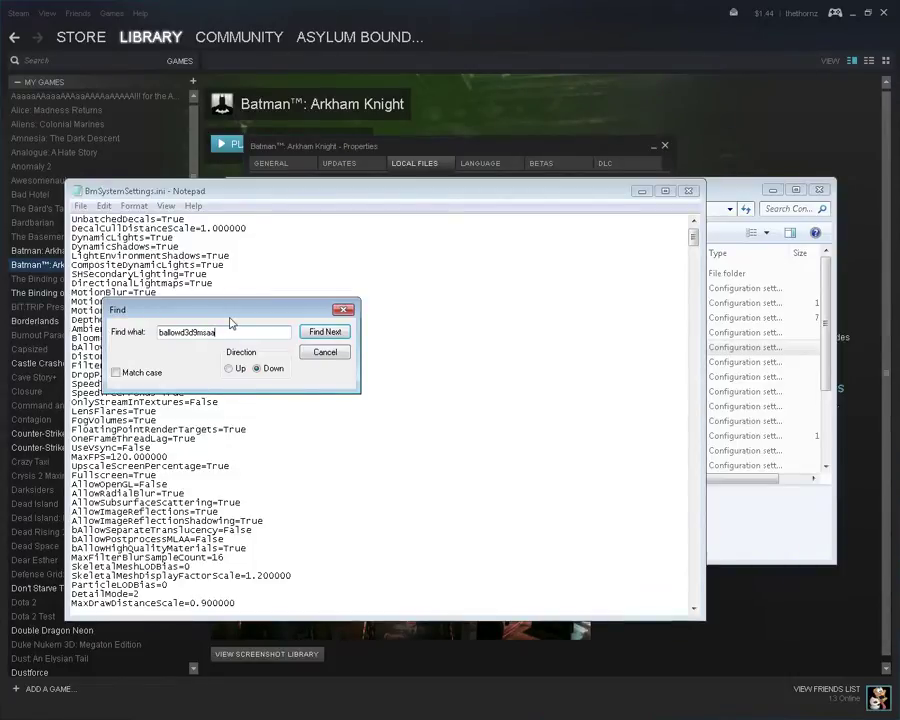
pyautogui.press('Return')
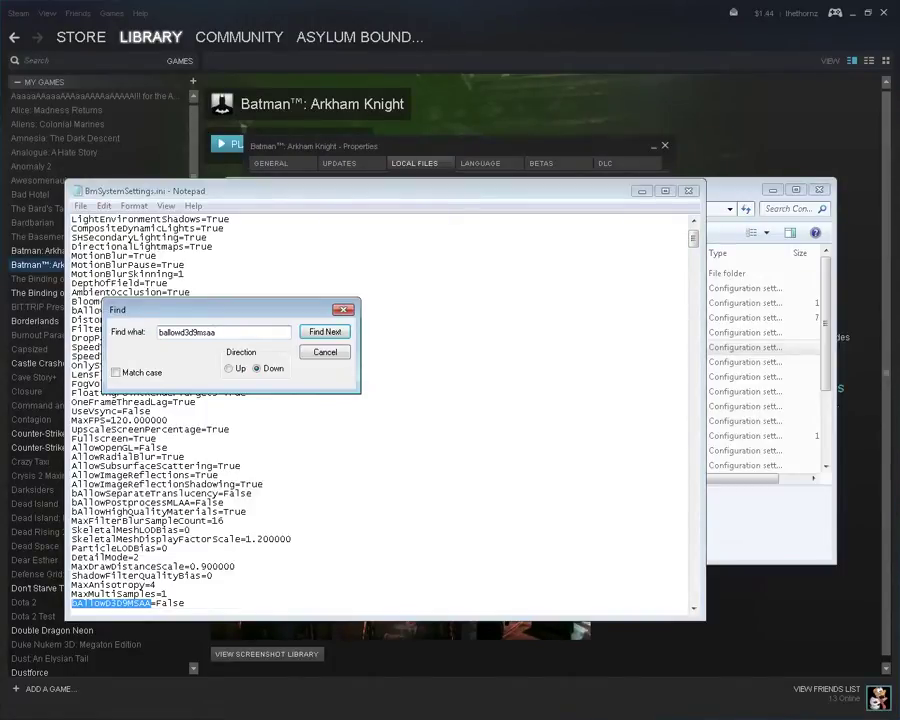
pyautogui.click(150, 604)
pyautogui.doubleClick(170, 604)
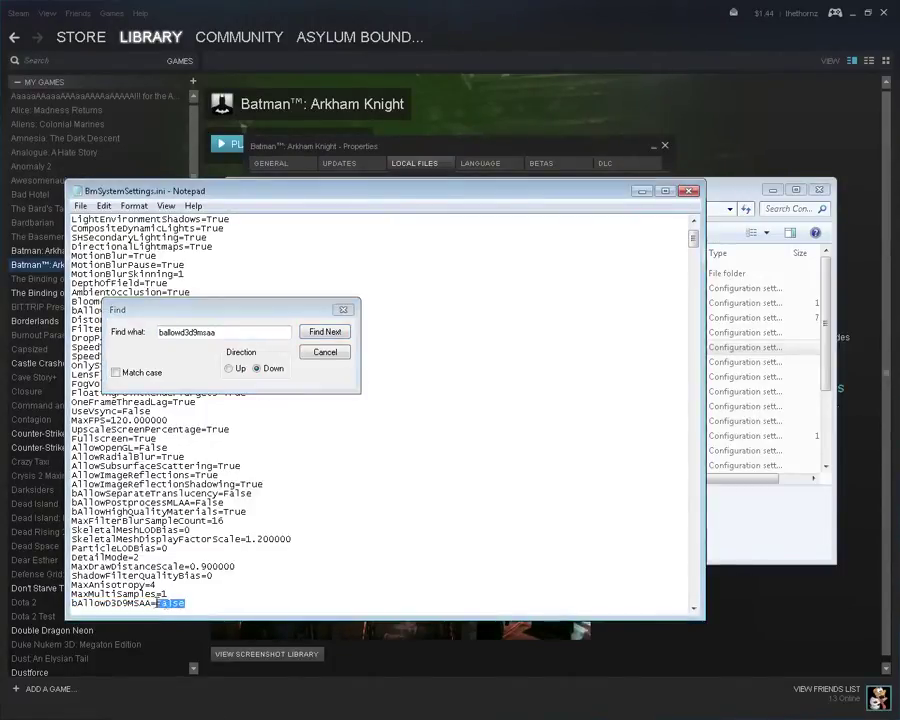
pyautogui.click(158, 604)
pyautogui.moveTo(157, 604); pyautogui.dragTo(205, 593)
pyautogui.write('true')
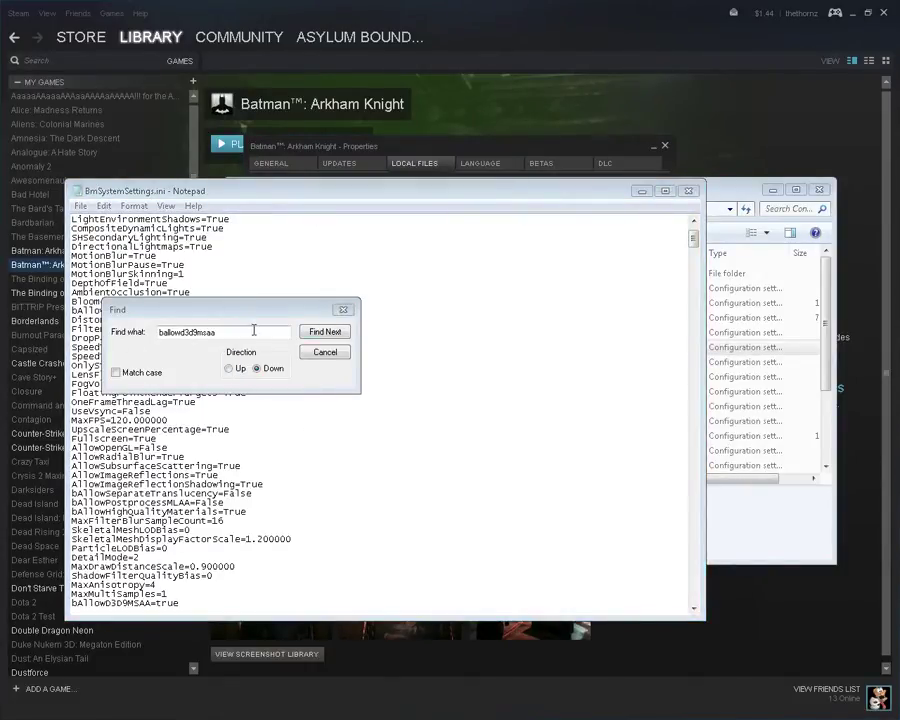
# Step: Search for "textureres", set TextureResolution to 2, and close the search
pyautogui.moveTo(253, 331); pyautogui.dragTo(156, 333)
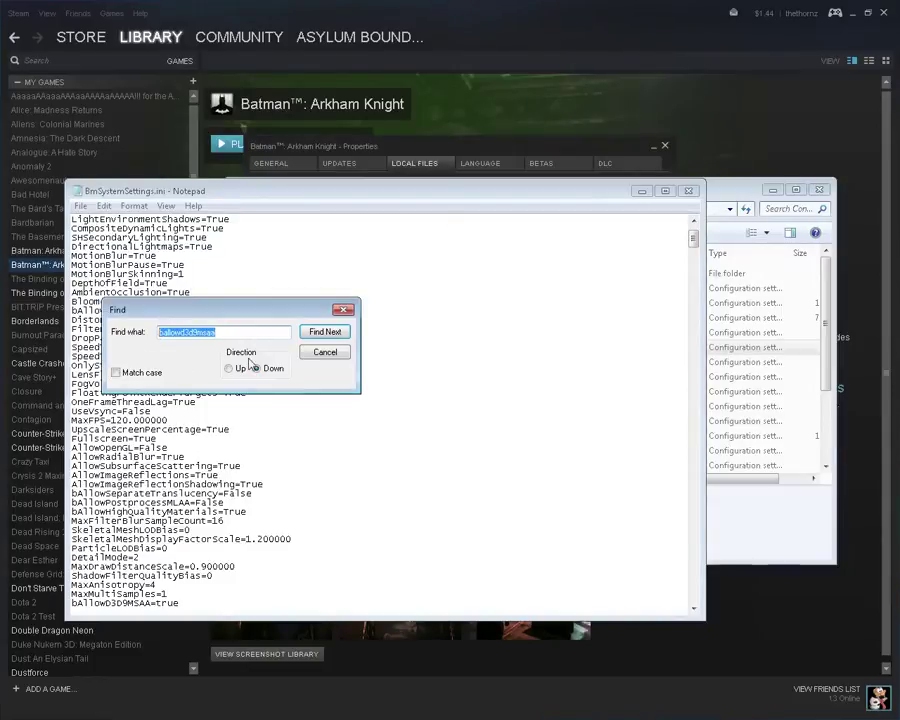
pyautogui.write('texture')
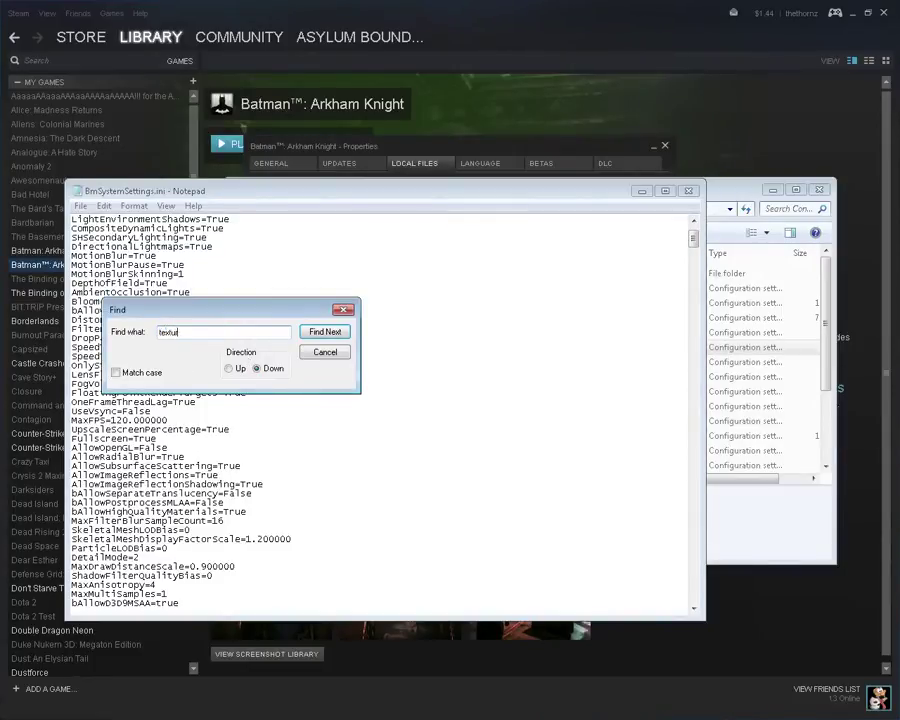
pyautogui.press('Return')
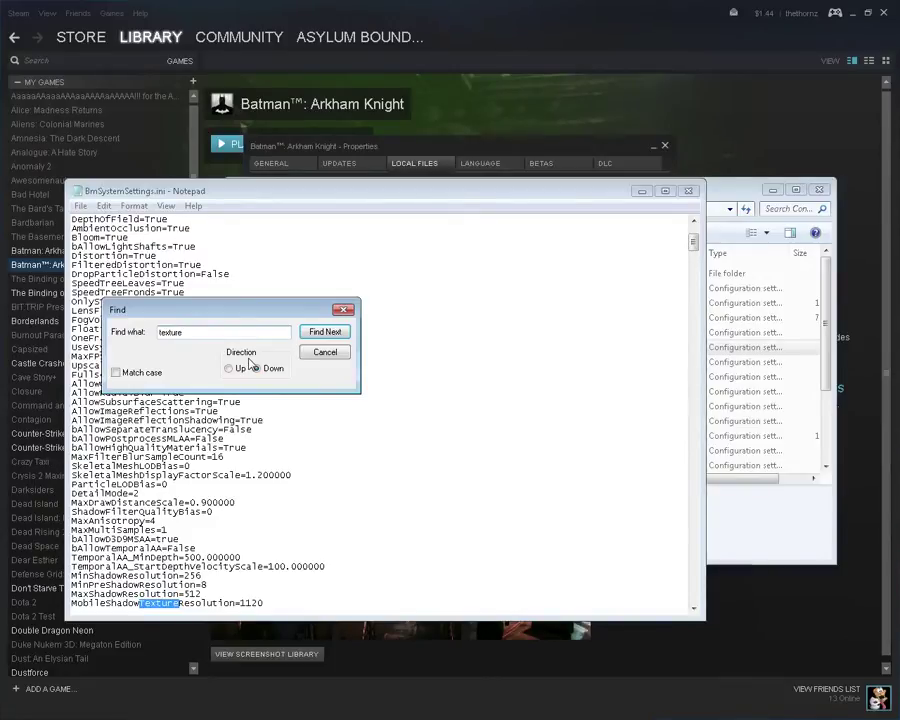
pyautogui.write('res')
pyautogui.press('Return')
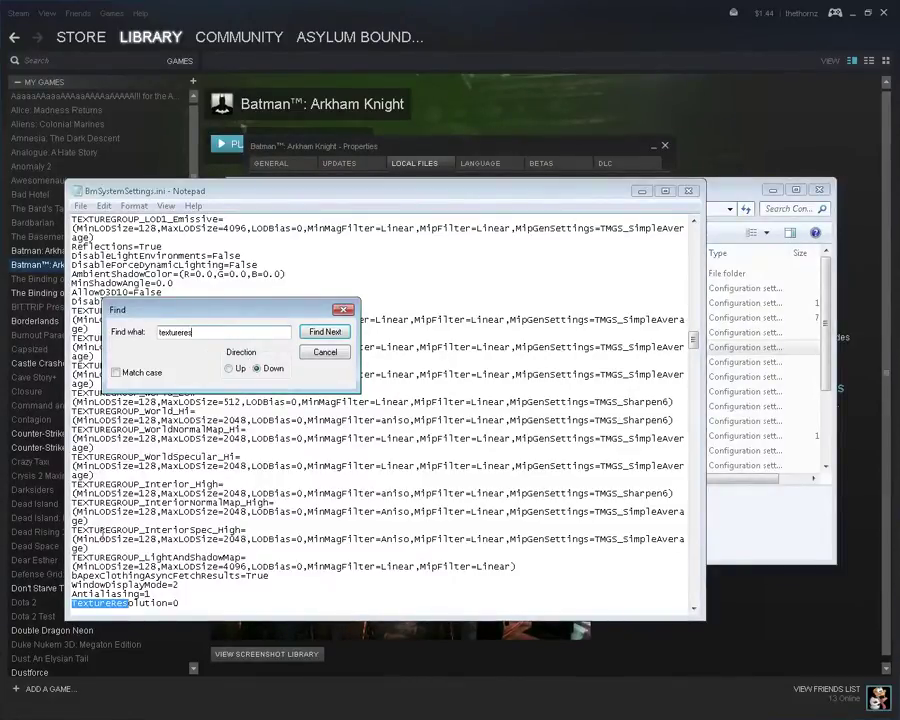
pyautogui.click(176, 597)
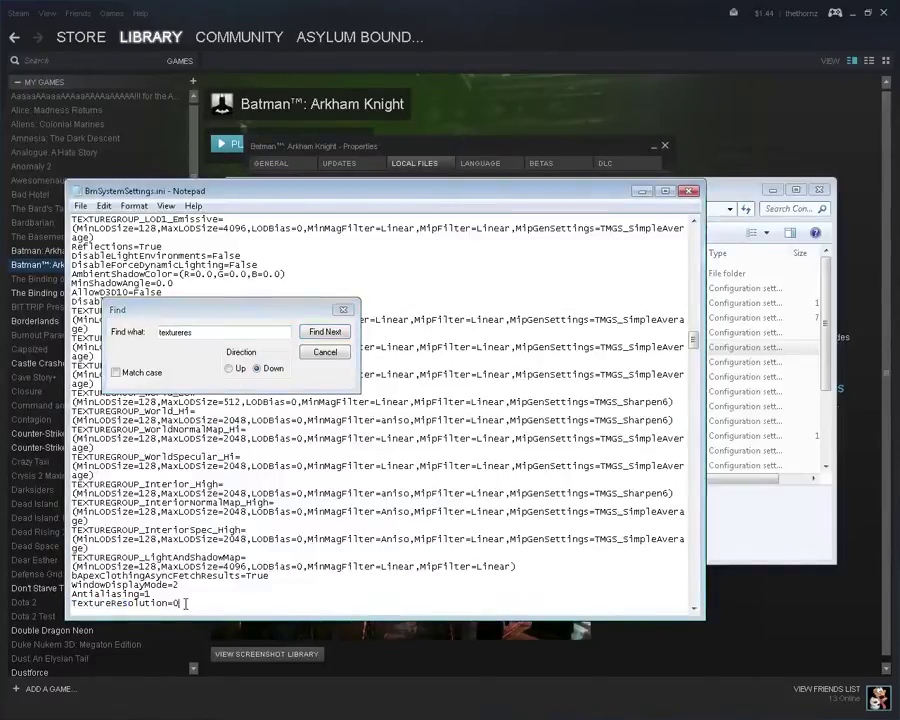
pyautogui.scroll(-1, 180, 590)
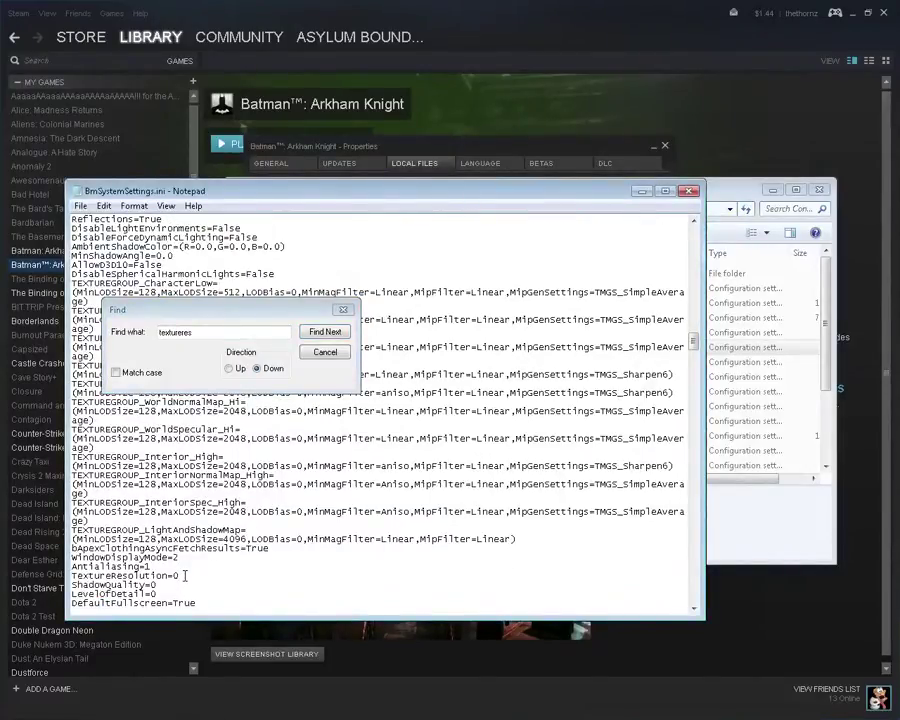
pyautogui.press('BackSpace')
pyautogui.write('1')
pyautogui.press('BackSpace')
pyautogui.write('2')
pyautogui.click(342, 309)
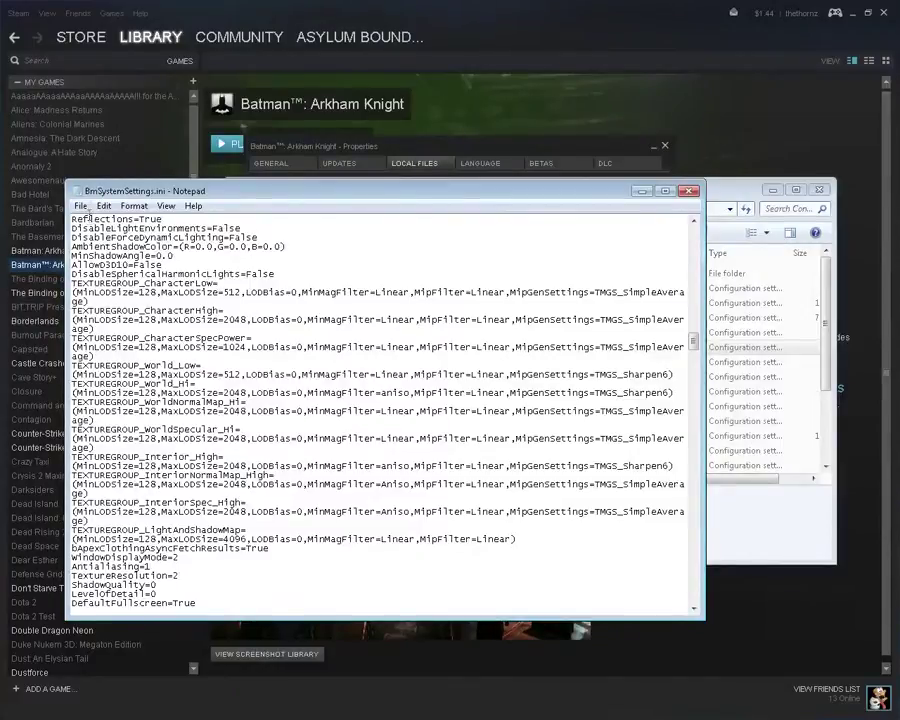
# Step: Save BmSystemSettings.ini and close it, the Config folder and the game's properties
pyautogui.click(79, 206)
pyautogui.click(690, 191)
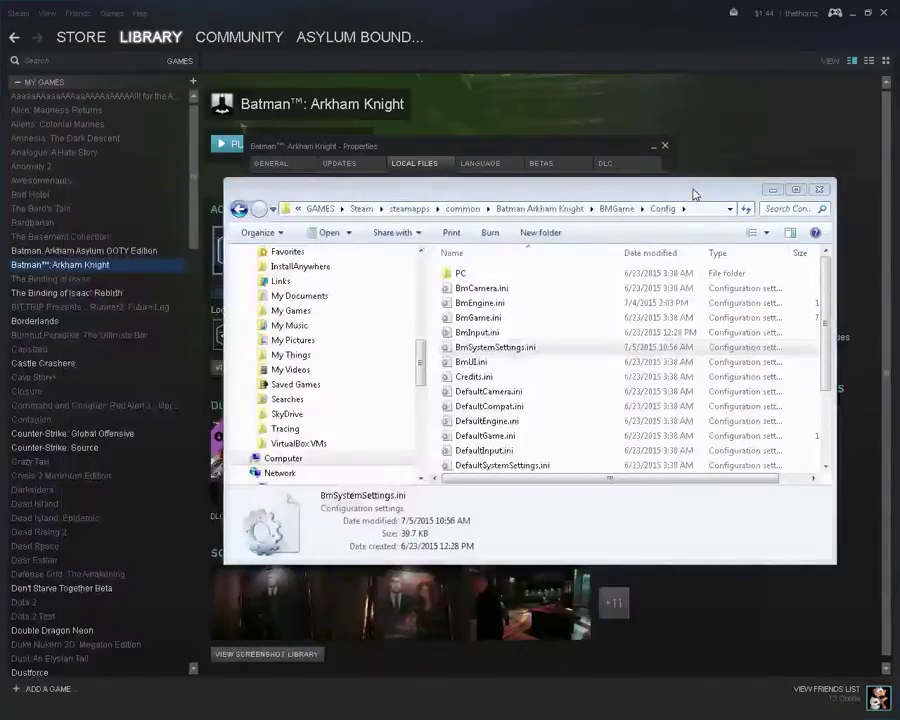
pyautogui.moveTo(693, 194); pyautogui.dragTo(630, 194)
pyautogui.click(715, 190)
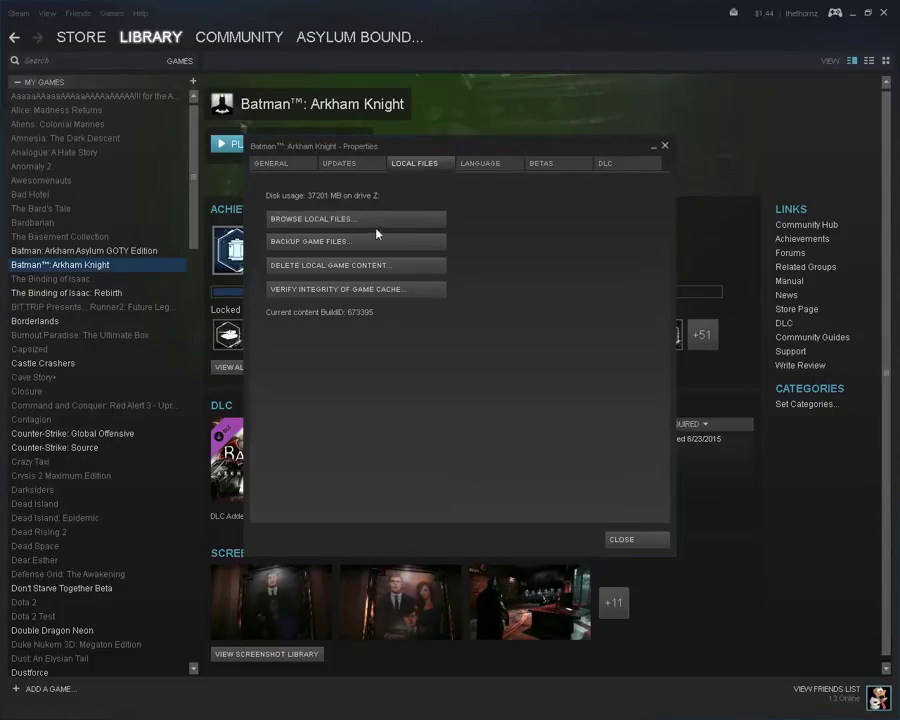
pyautogui.click(666, 147)
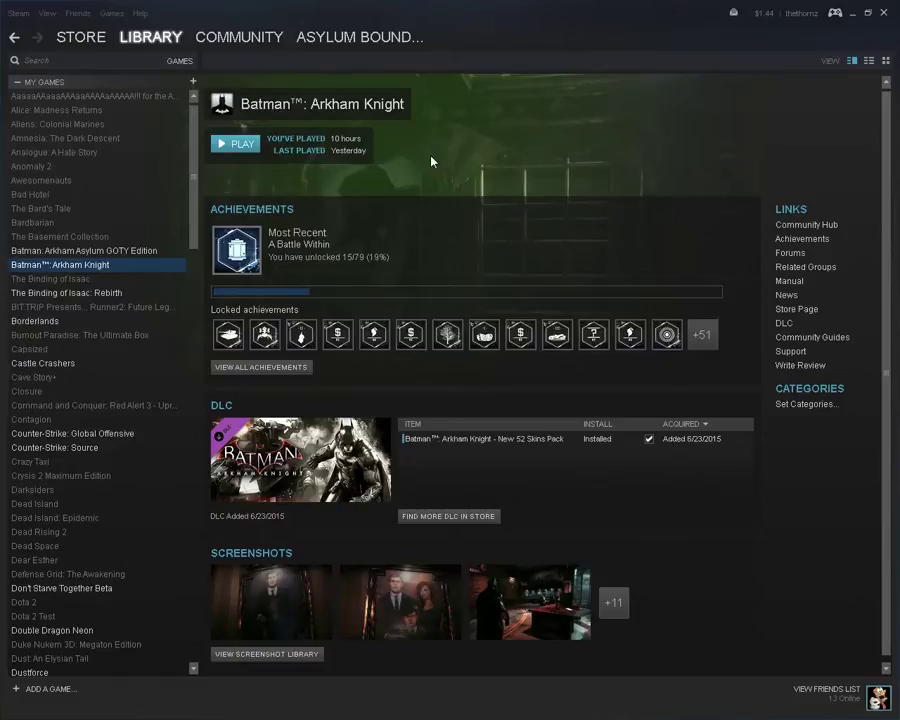